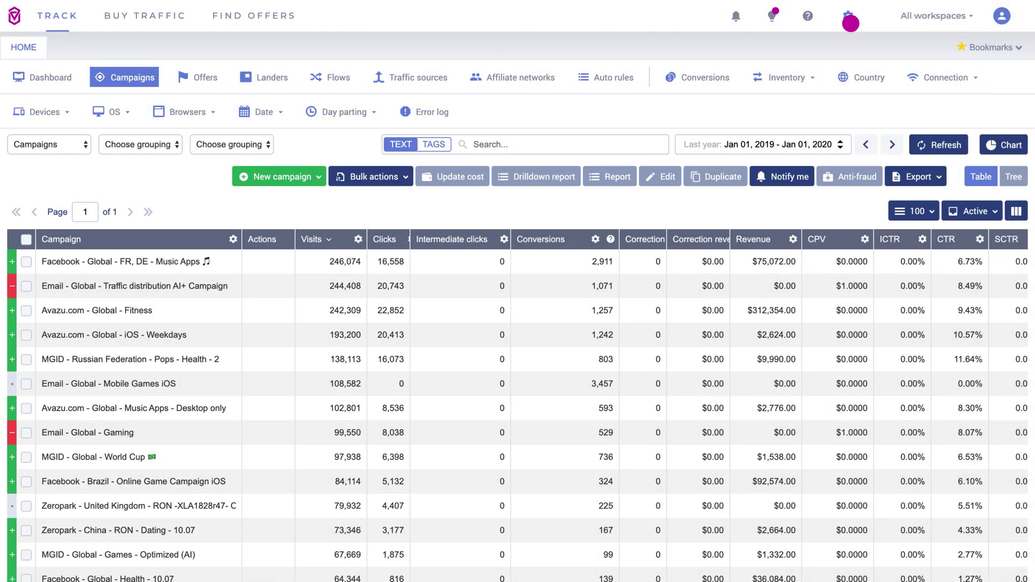
Step: Go to the Integrations settings page and start a new beta integration to list traffic sources
click(850, 21)
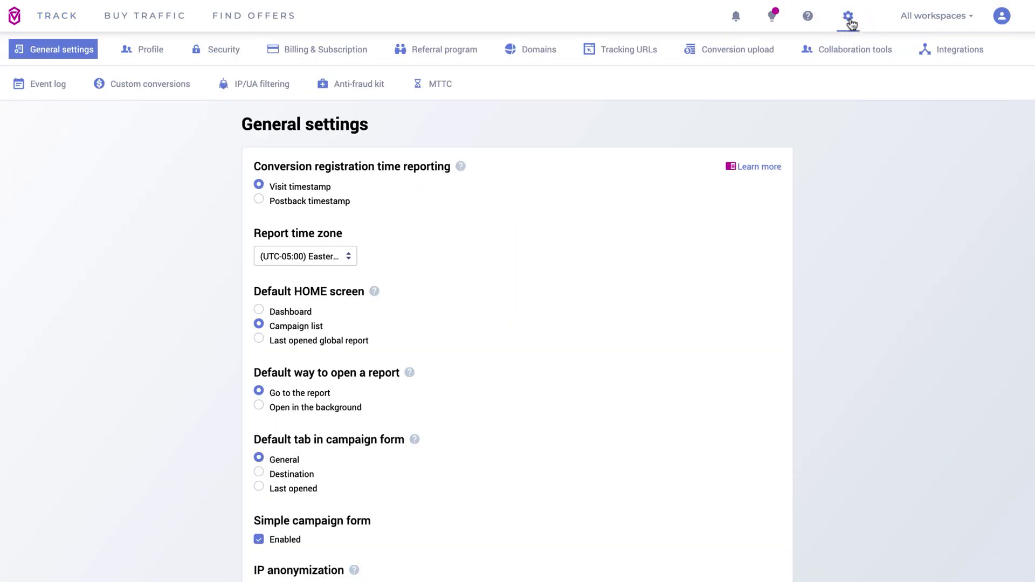
click(974, 62)
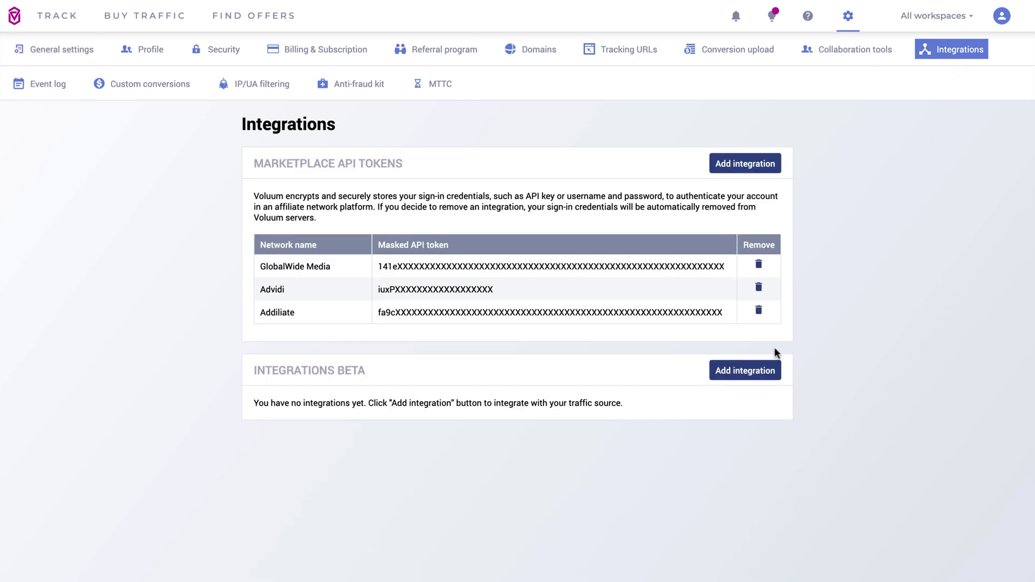
click(758, 382)
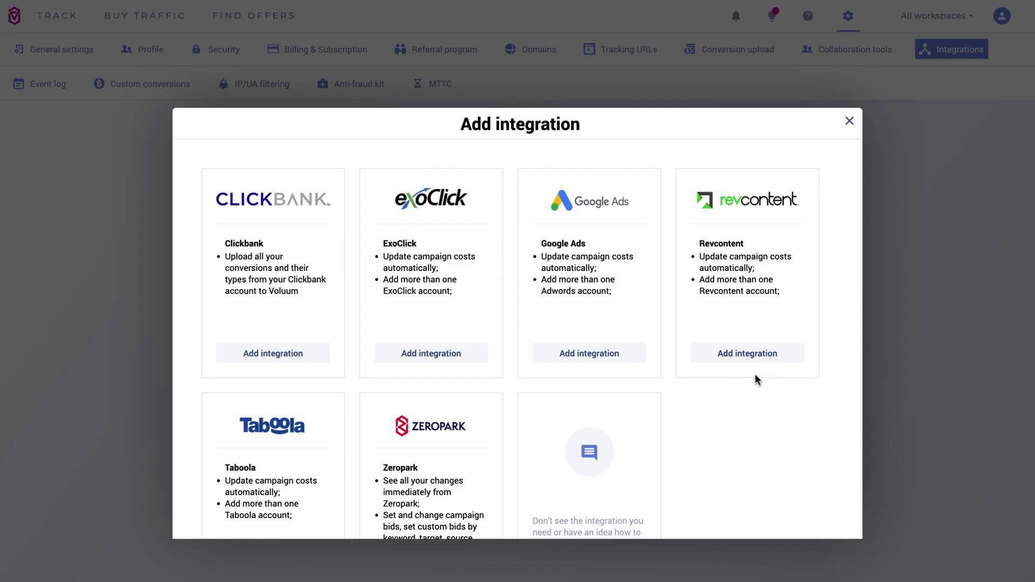
scroll(756, 379, down, 2)
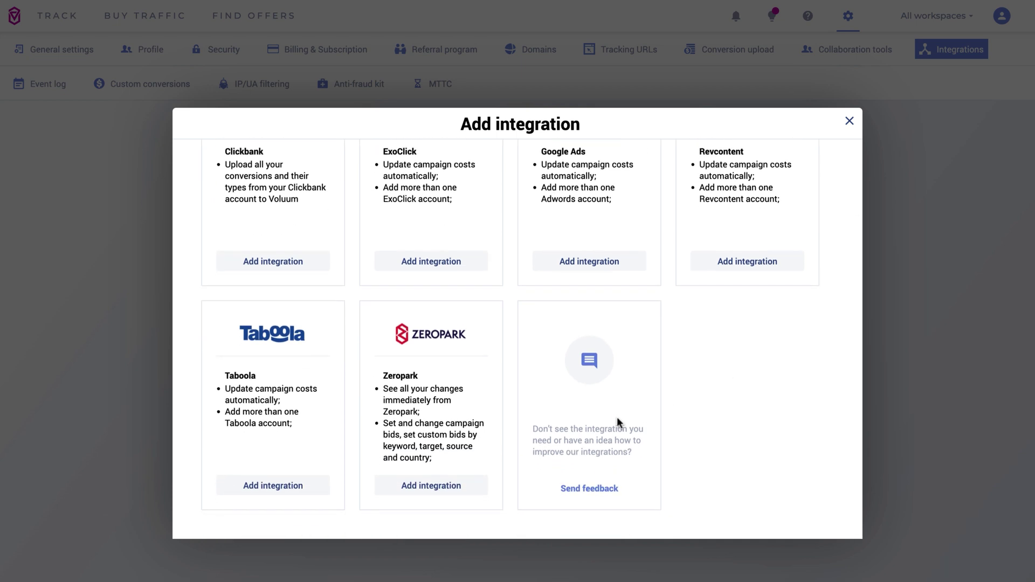
Step: Choose Taboola as the traffic source for the new integration
click(267, 494)
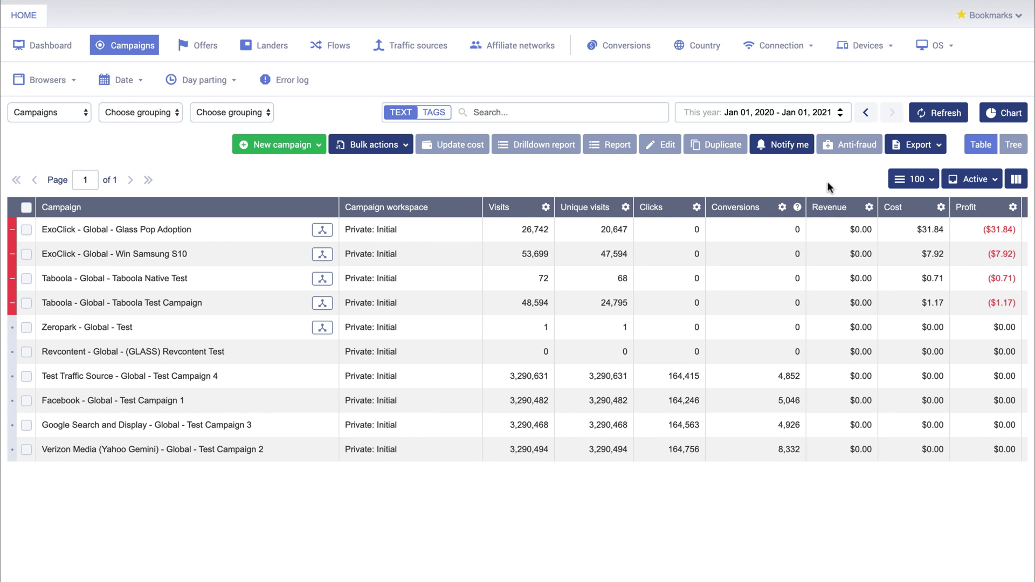
Step: Enable and save the Actions, Status and Bid columns in Columns settings
click(1016, 180)
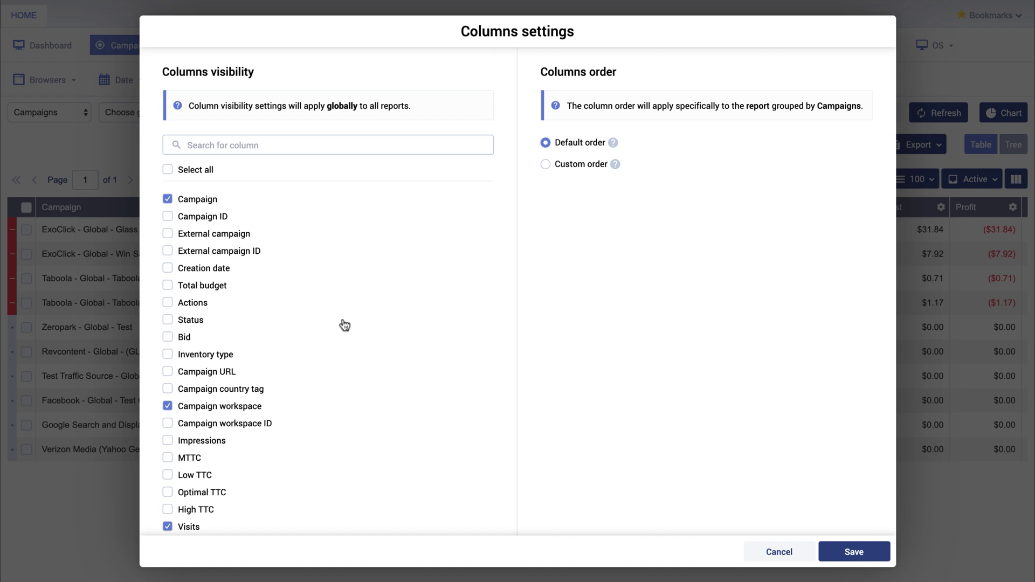
click(168, 303)
click(170, 323)
click(170, 339)
click(850, 550)
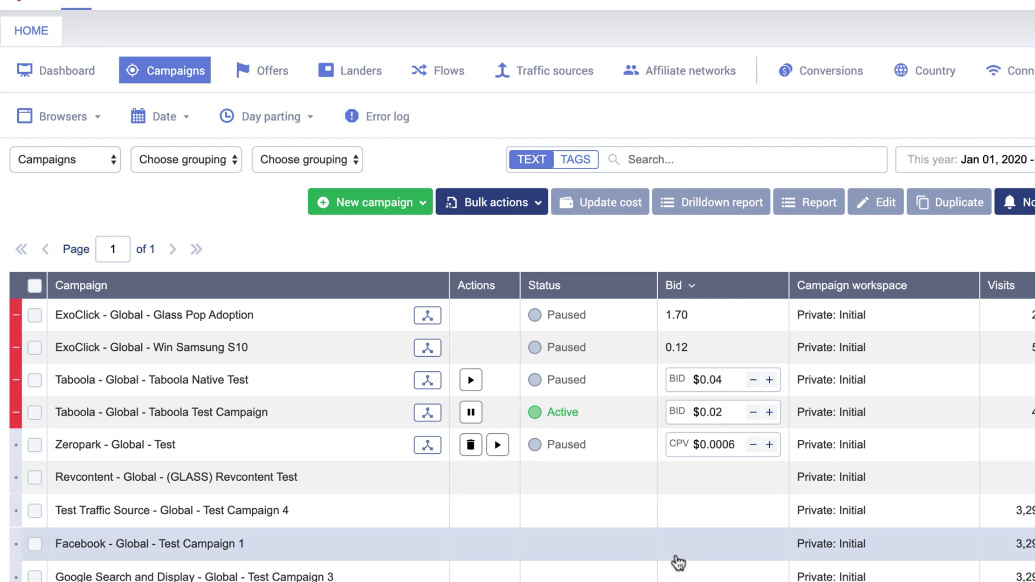
Step: Pause the Taboola Test Campaign and edit the top placement's CPV bid to $0.18
click(472, 413)
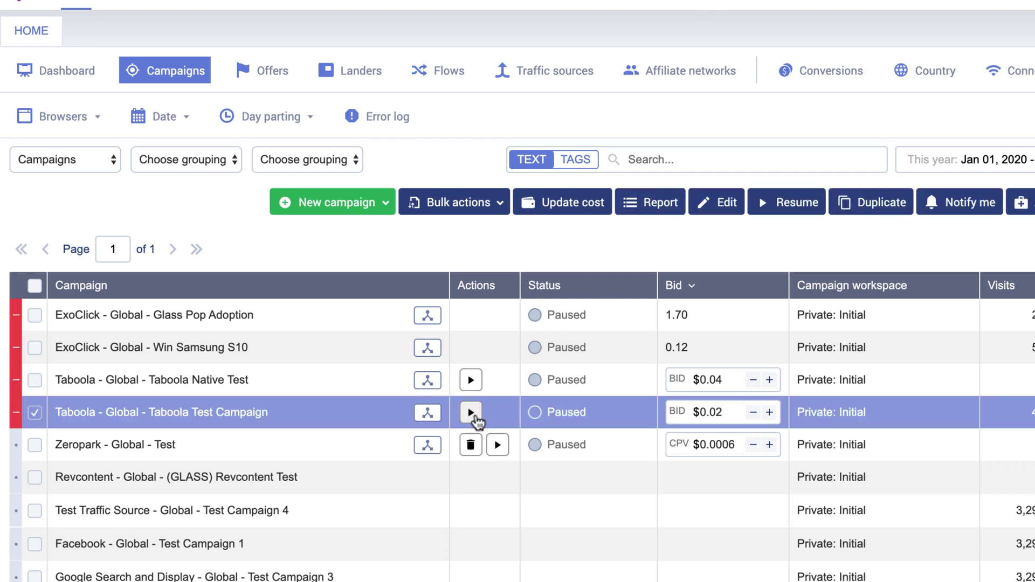
click(474, 383)
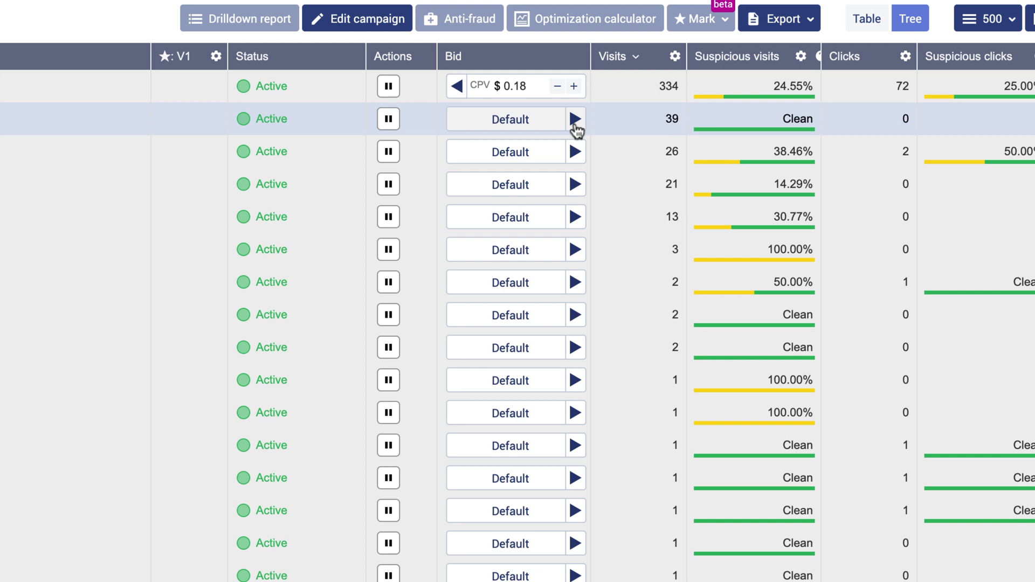
click(455, 102)
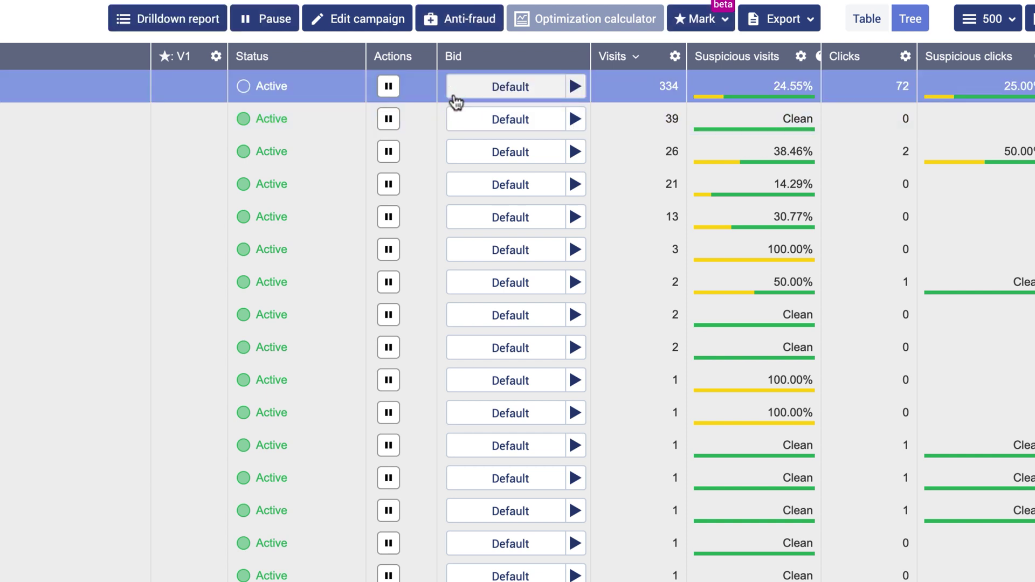
click(575, 95)
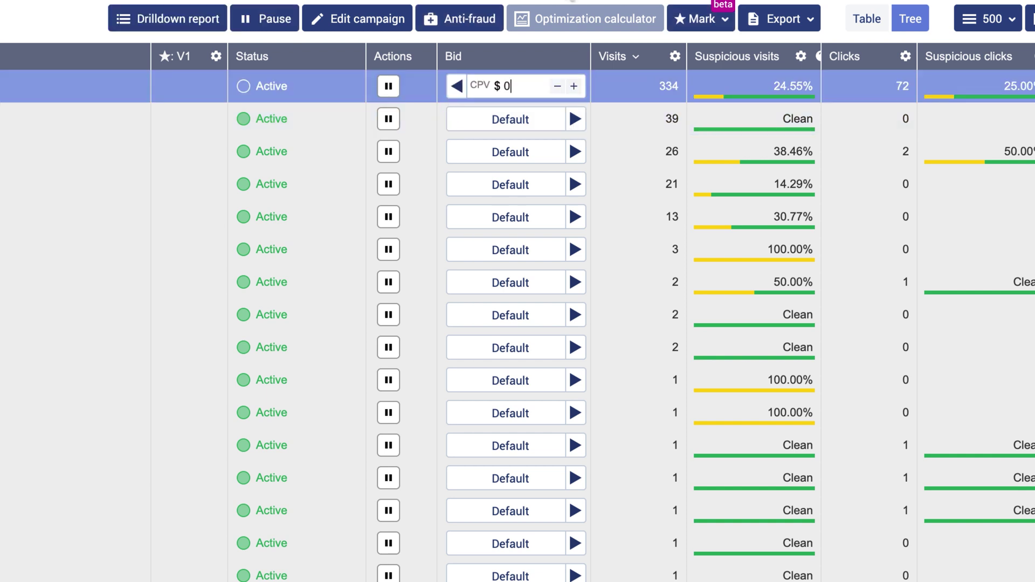
text(.18)
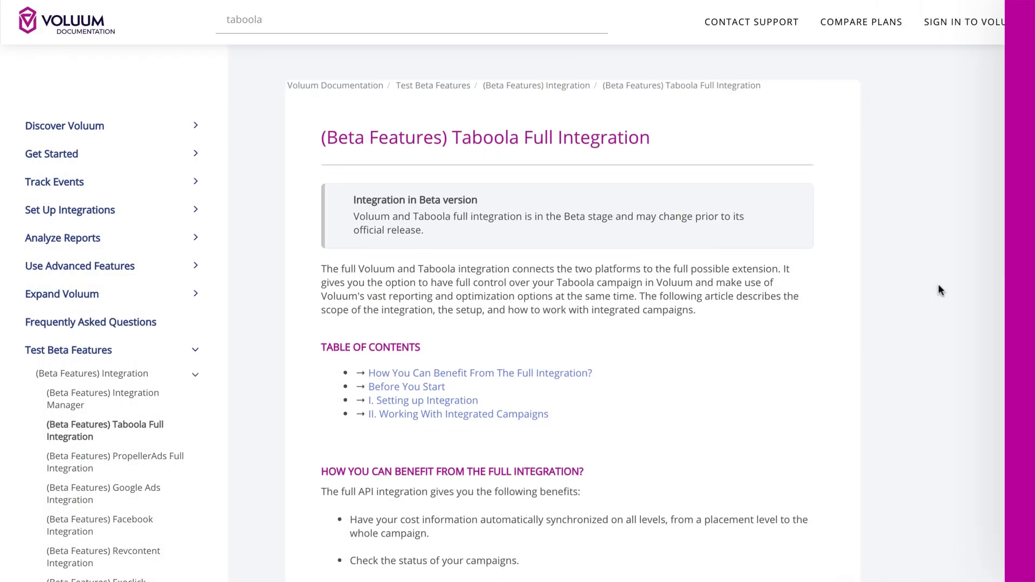
scroll(938, 290, down, 1)
scroll(939, 291, down, 1)
scroll(938, 290, down, 1)
scroll(938, 290, down, 1)
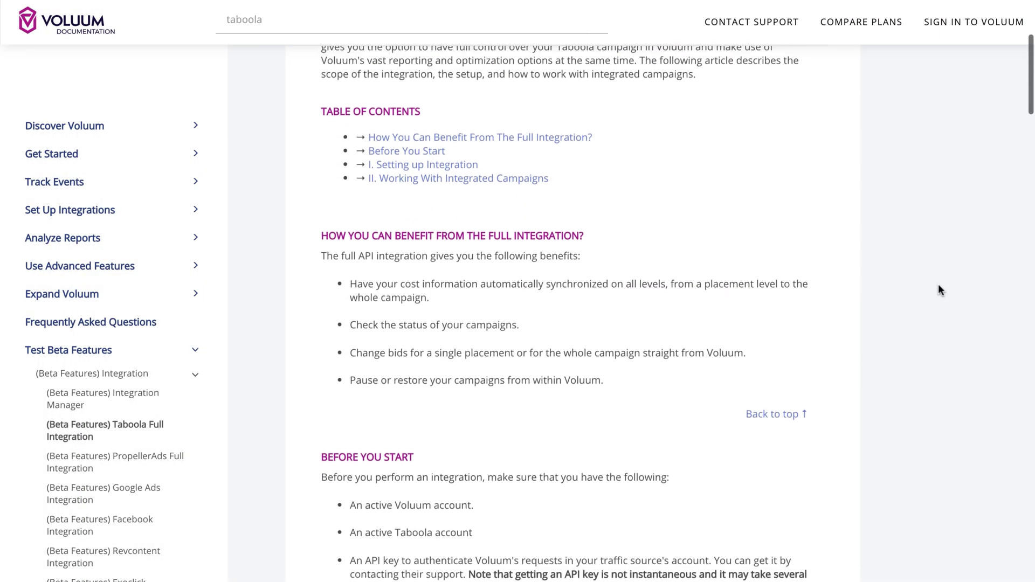
scroll(938, 290, down, 1)
scroll(938, 290, down, 2)
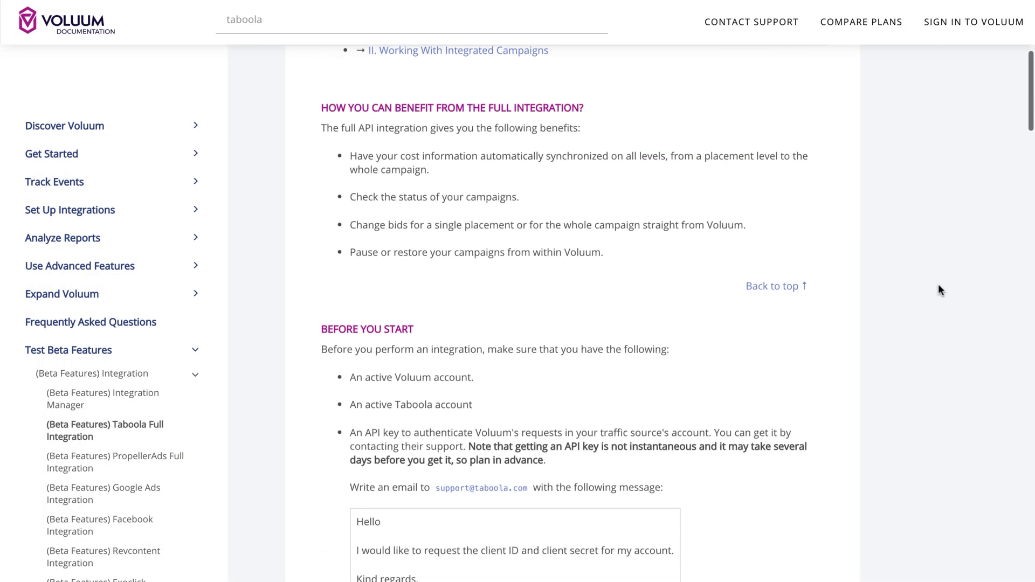
scroll(939, 290, down, 1)
scroll(939, 290, down, 1)
scroll(939, 290, down, 1)
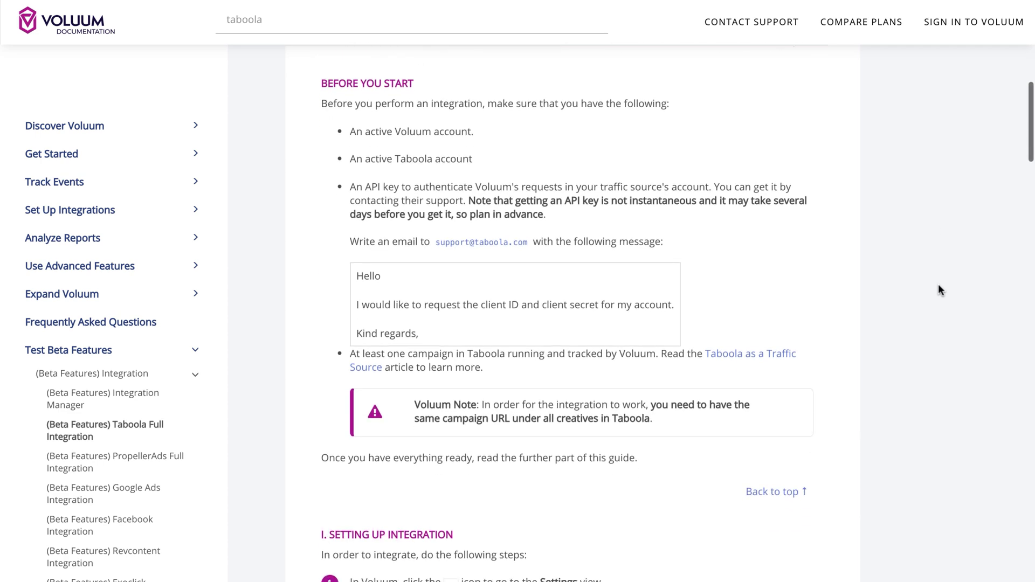